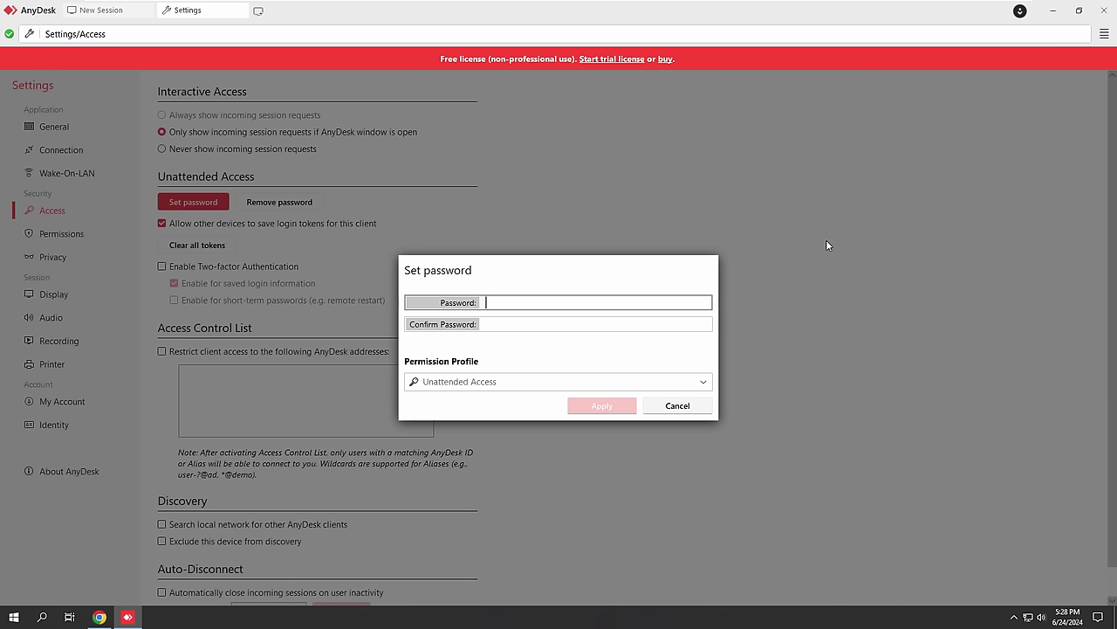
# - Try to enter and confirm a new unattended access password, and clear both password fields
pyautogui.write('••')
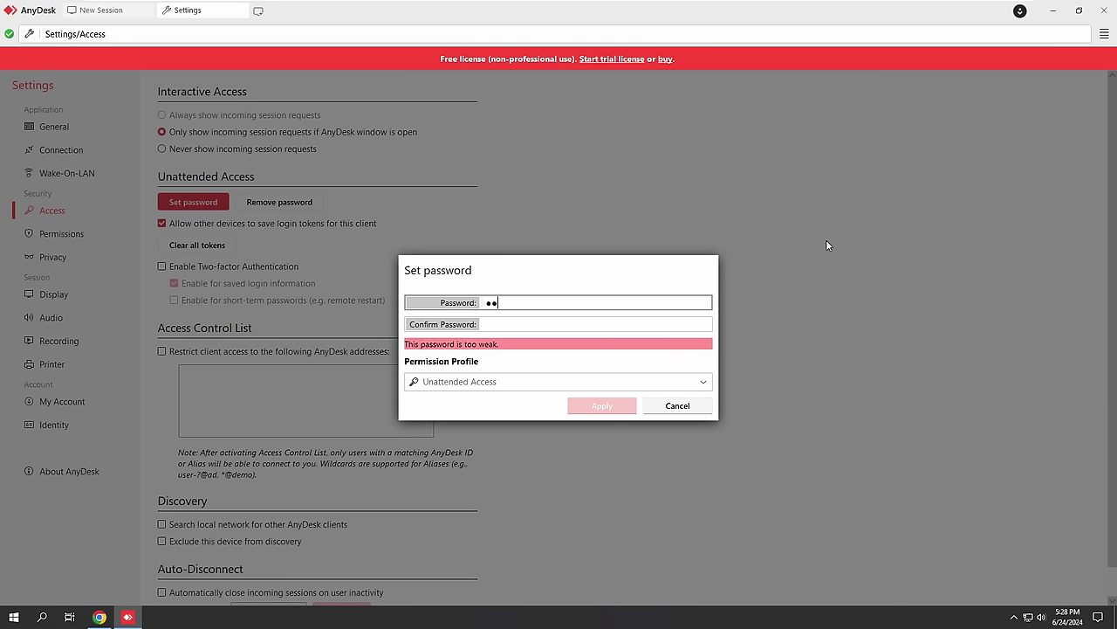
pyautogui.write('•')
pyautogui.write('•••••')
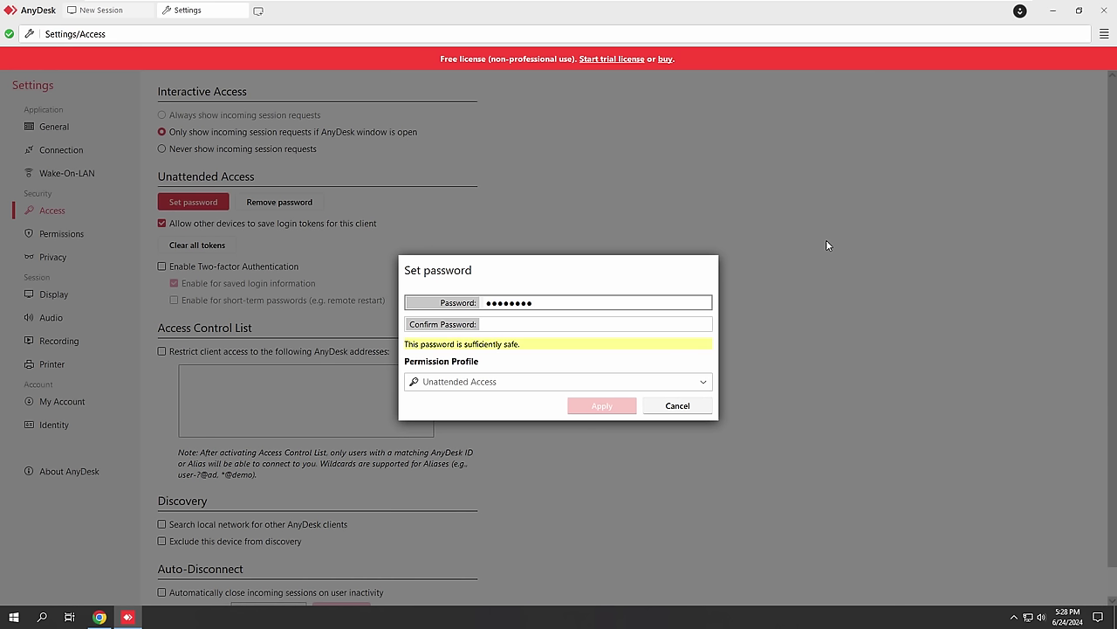
pyautogui.write('•')
pyautogui.click(515, 323)
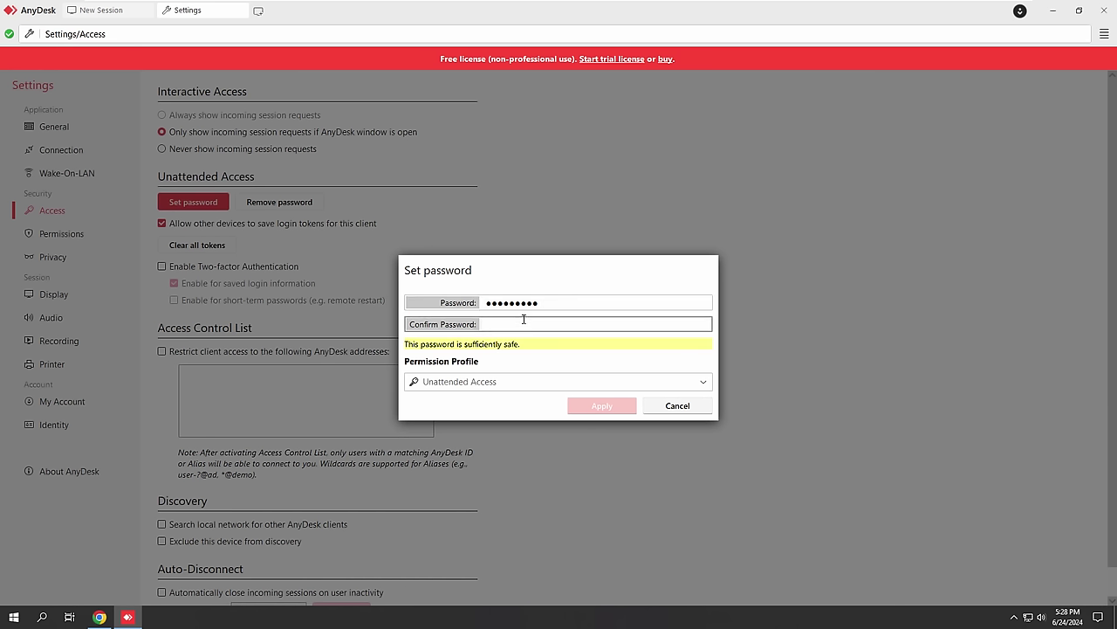
pyautogui.write('••')
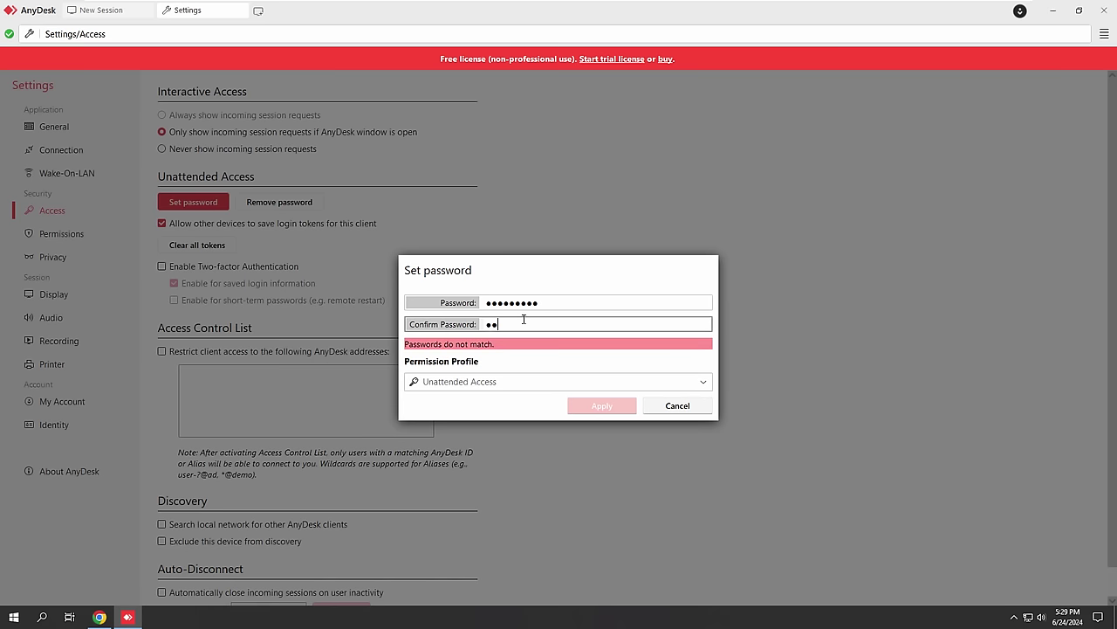
pyautogui.write('•••••••')
pyautogui.press('BackSpace')
pyautogui.press('BackSpace')
pyautogui.press('BackSpace')
pyautogui.press('BackSpace')
pyautogui.press('BackSpace')
pyautogui.press('BackSpace')
pyautogui.press('BackSpace')
pyautogui.press('BackSpace')
pyautogui.press('BackSpace')
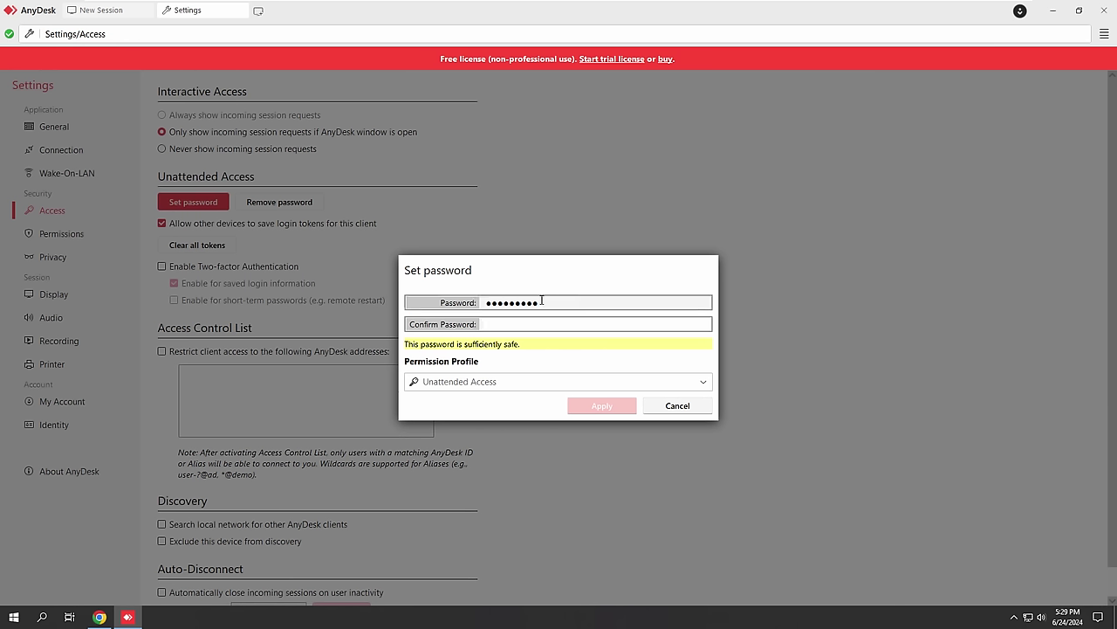
pyautogui.moveTo(541, 301); pyautogui.dragTo(484, 302)
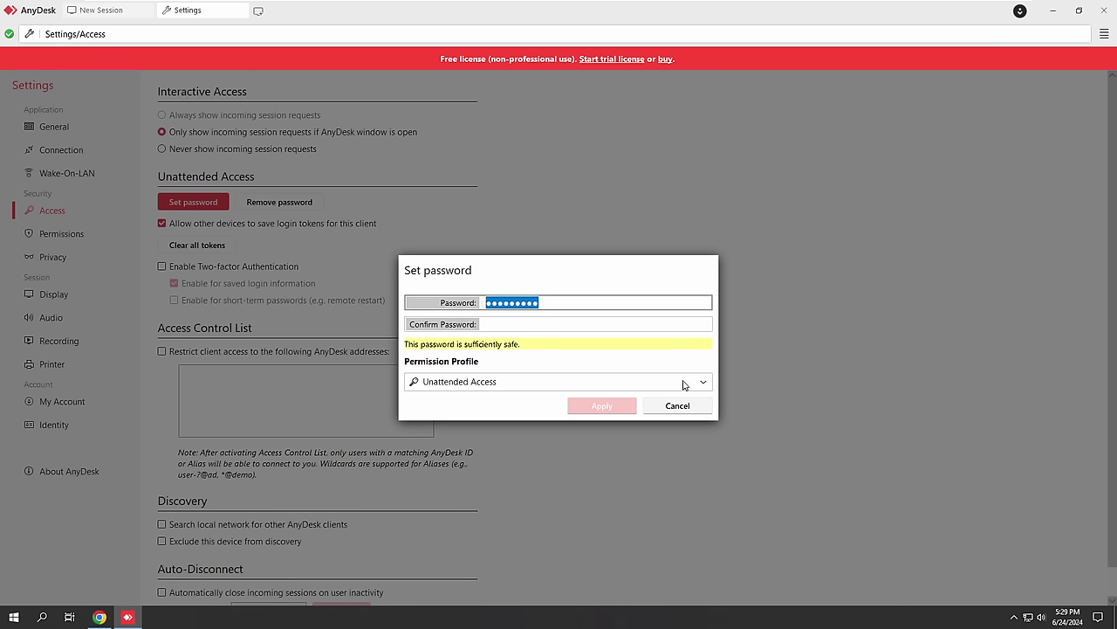
pyautogui.press('BackSpace')
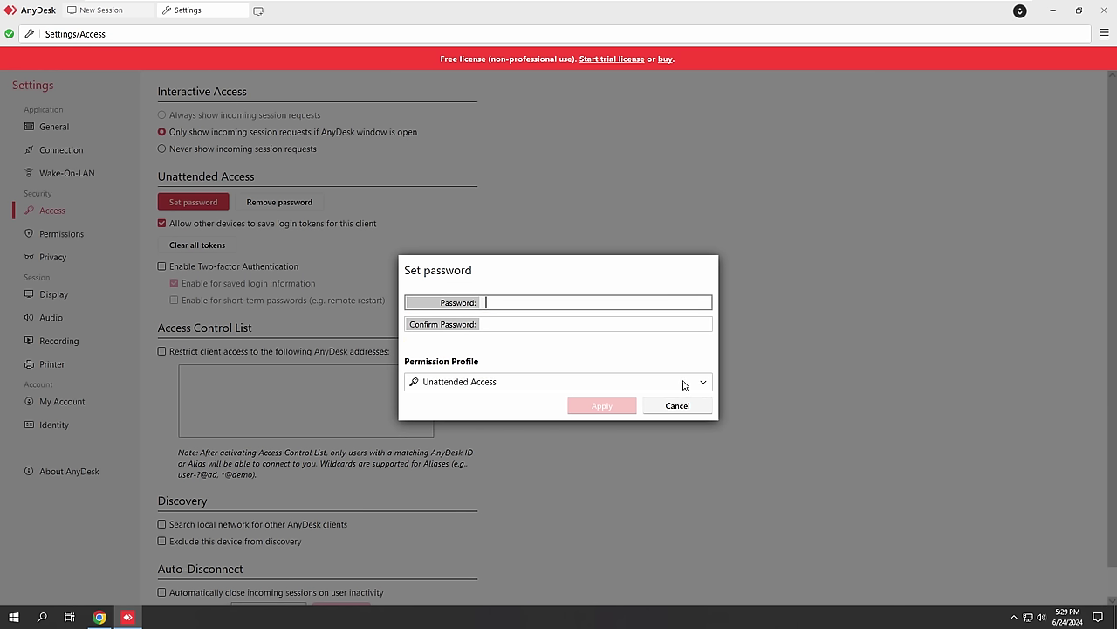
# - Enter the unattended access password in both the password and confirmation fields, and apply it with the Unattended Access permission profile
pyautogui.write('••')
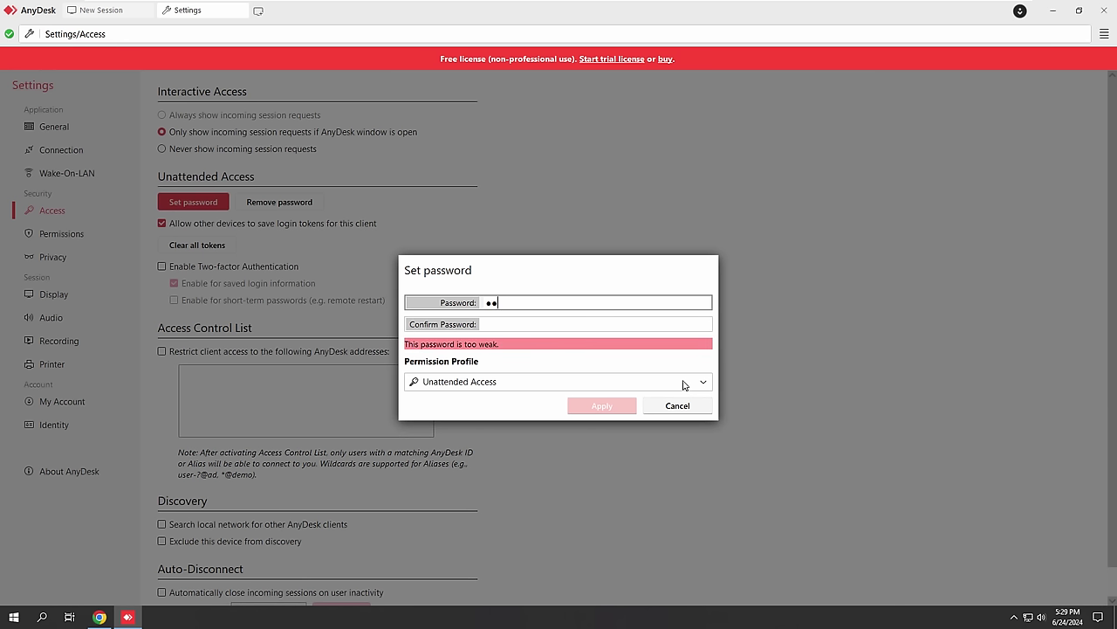
pyautogui.write('•••••••')
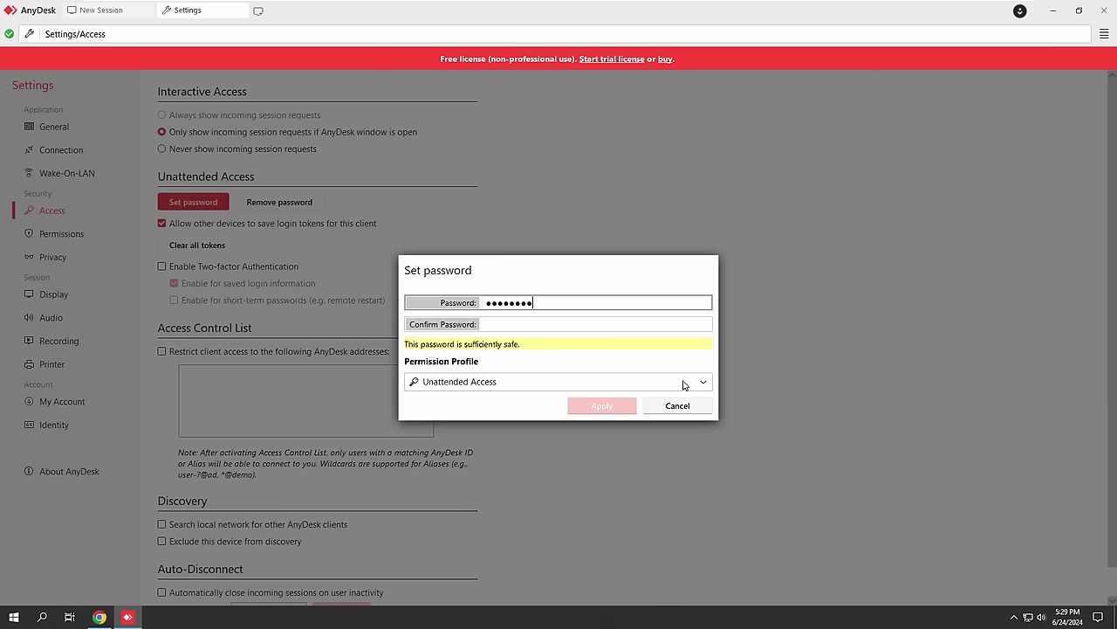
pyautogui.click(524, 326)
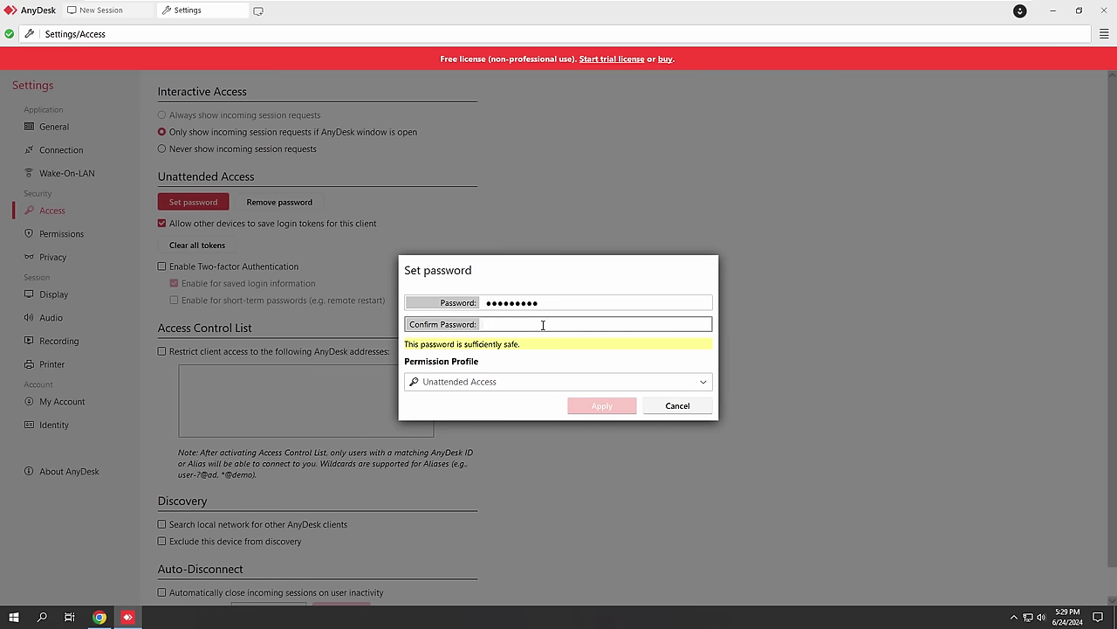
pyautogui.write('•••')
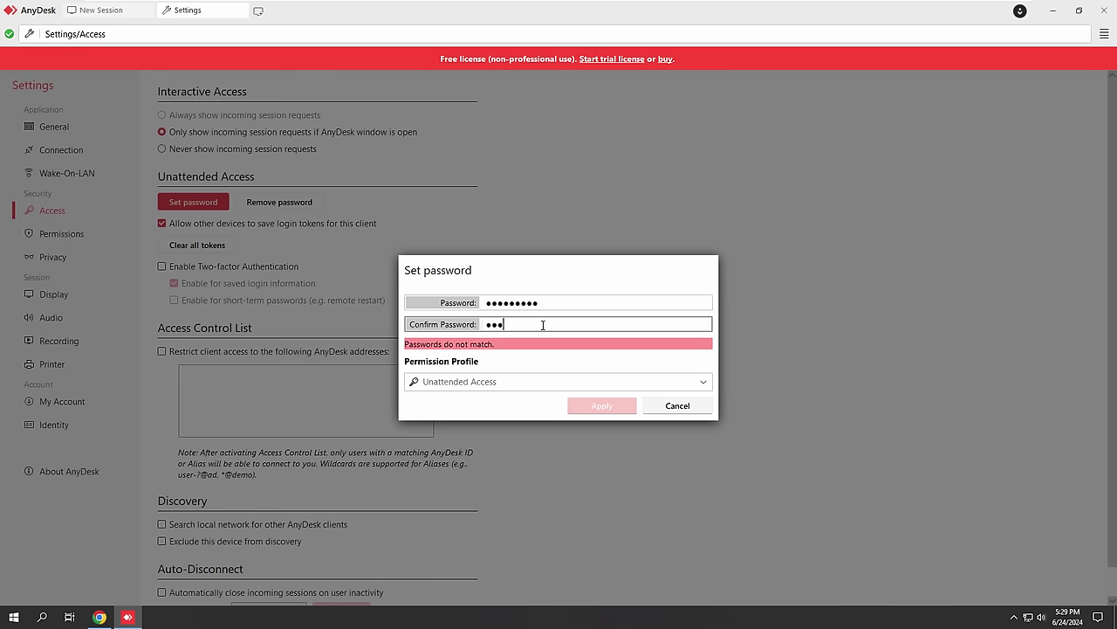
pyautogui.write('••••••')
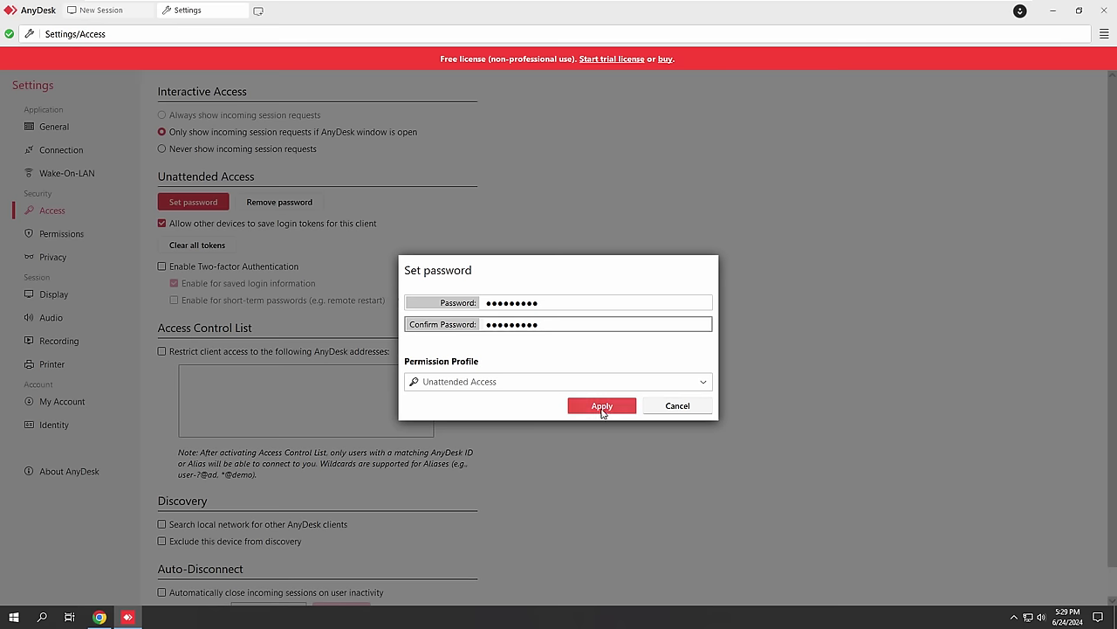
pyautogui.click(601, 407)
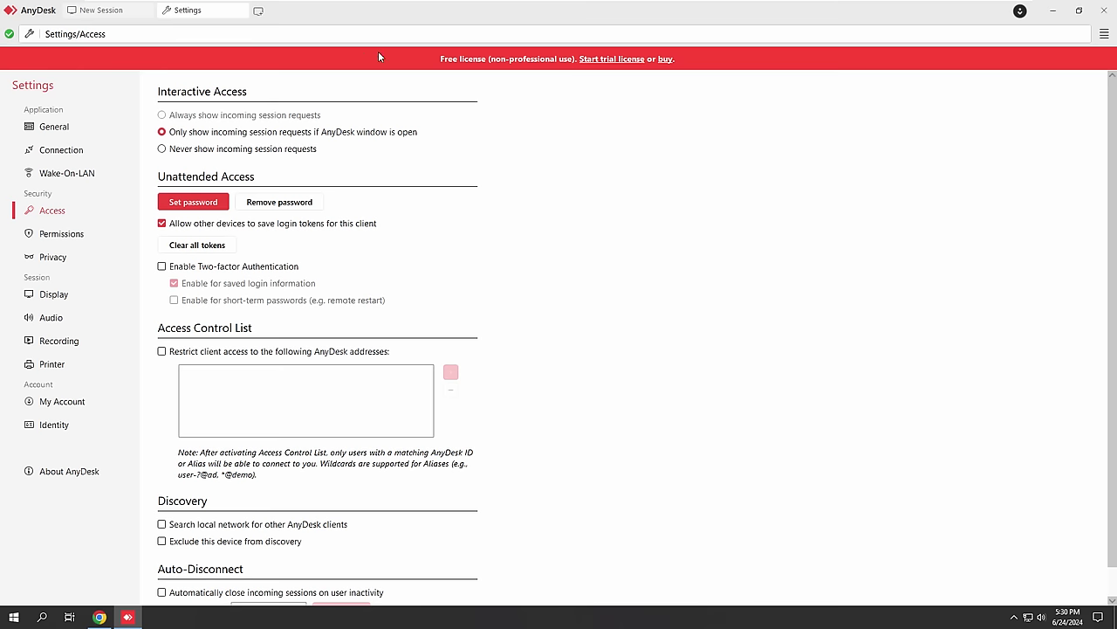
pyautogui.scroll(-1, 502, 188)
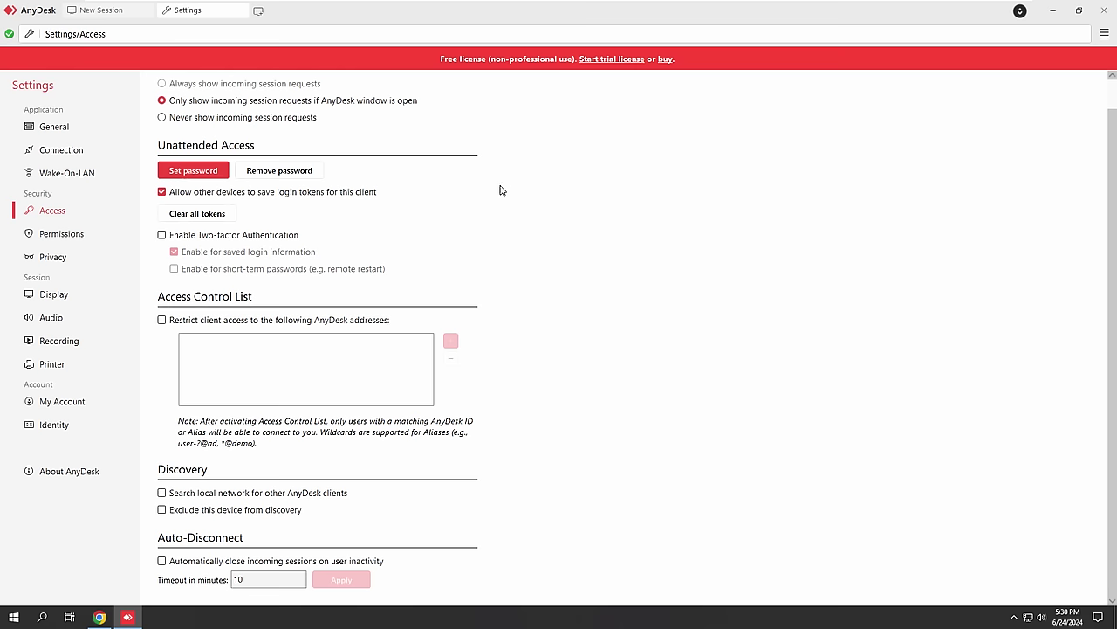
pyautogui.scroll(1, 504, 209)
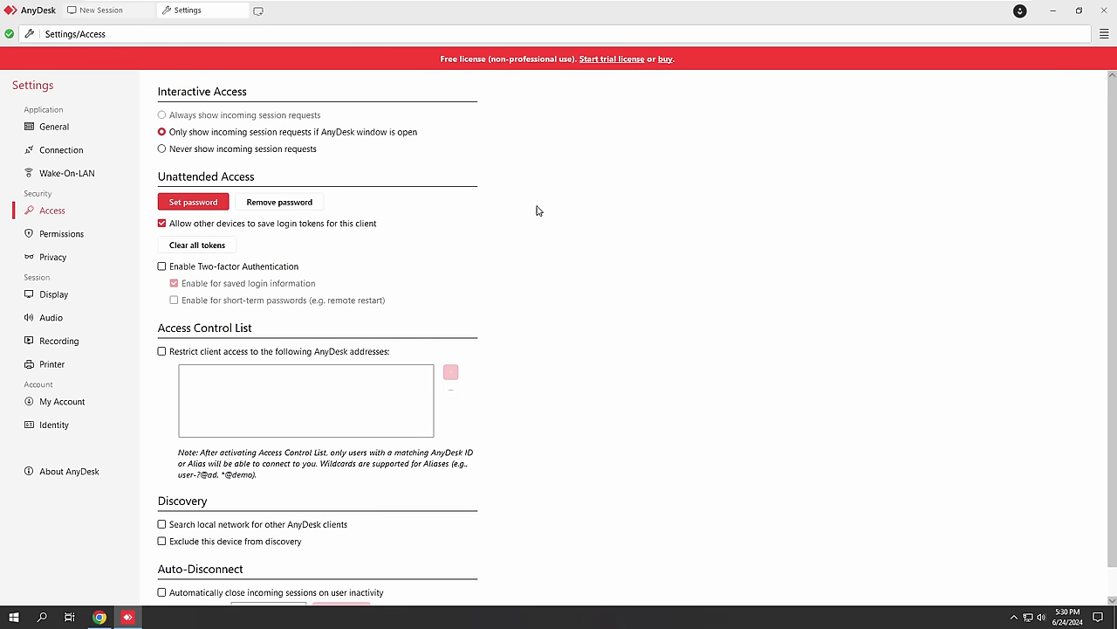
pyautogui.scroll(-1, 537, 210)
pyautogui.scroll(1, 537, 210)
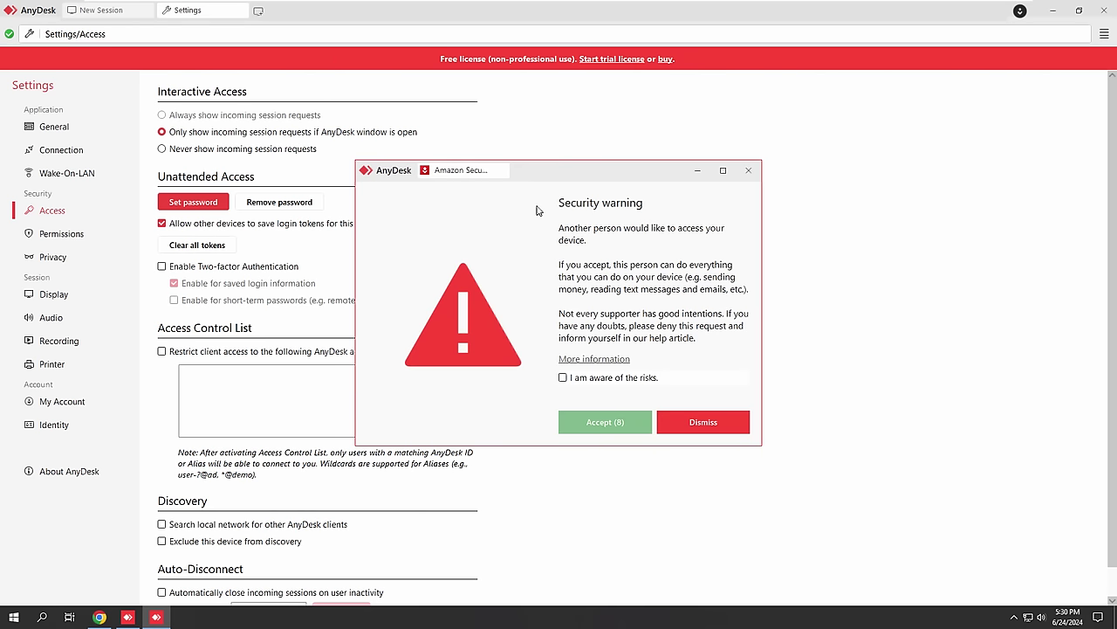
# - Acknowledge the risks in the security warning and accept the incoming session request from Amazon Secure Server without elevation
pyautogui.click(563, 377)
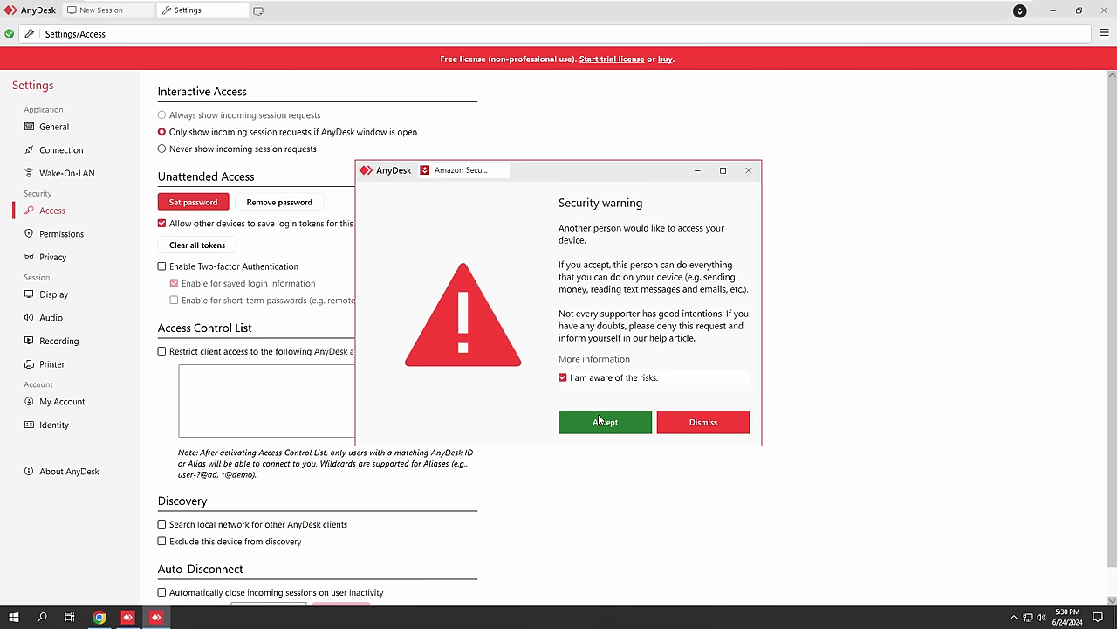
pyautogui.click(598, 417)
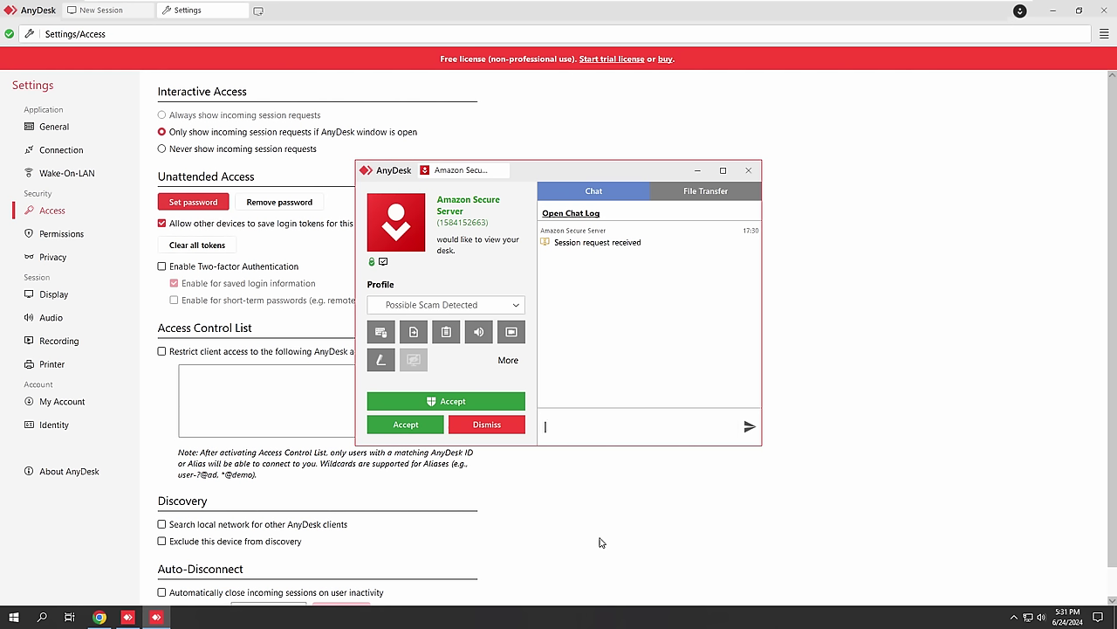
pyautogui.click(421, 426)
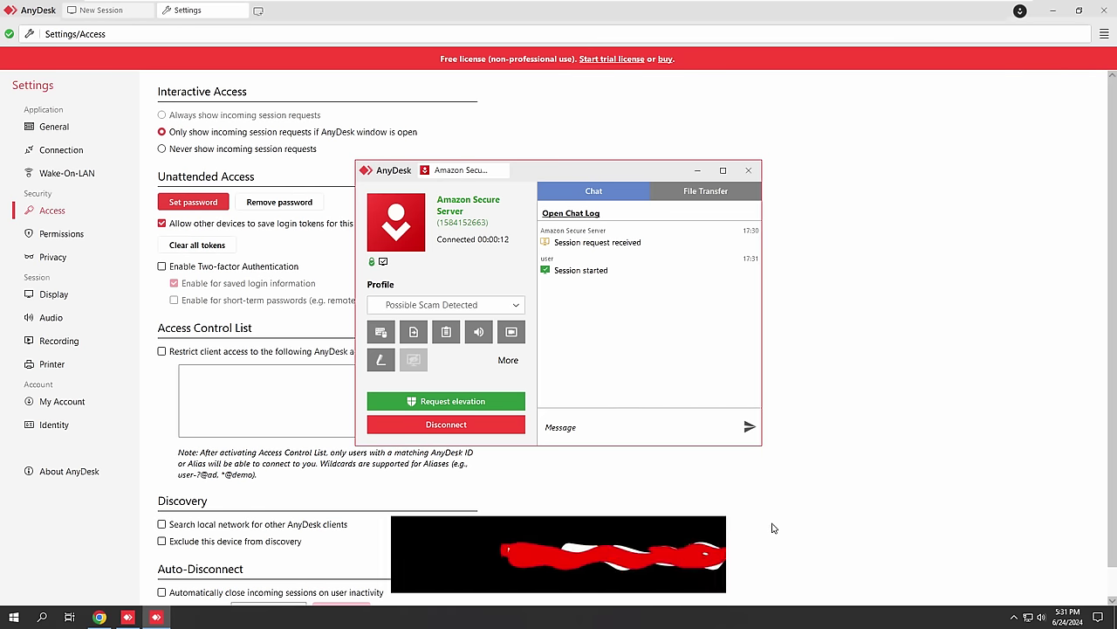
# - Close the AnyDesk settings window and the browser window behind it to return to the Windows desktop
pyautogui.click(1104, 10)
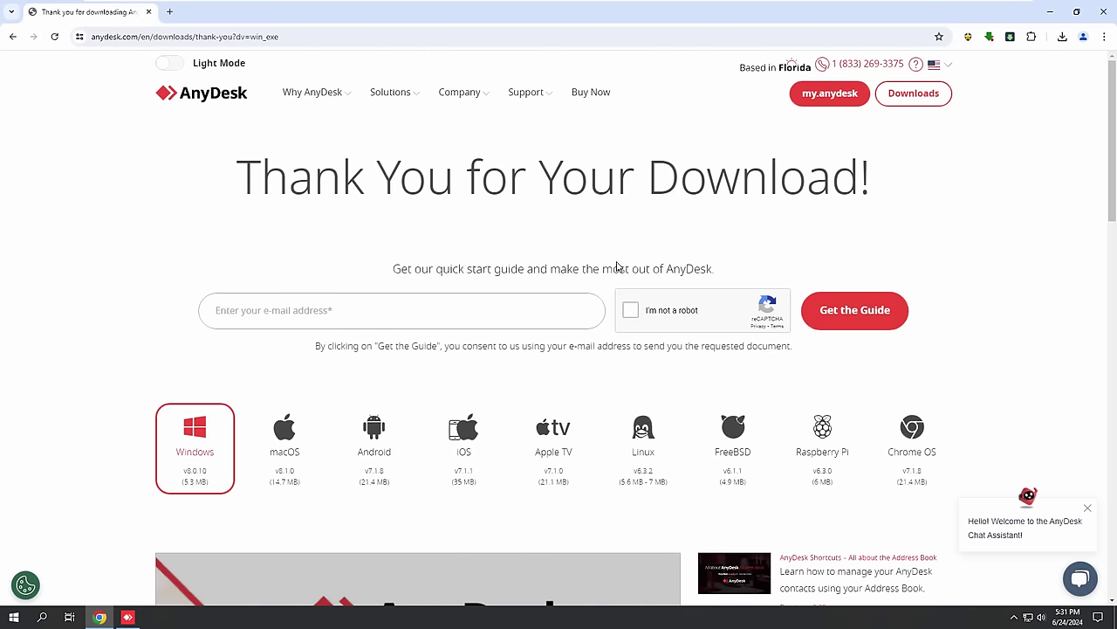
pyautogui.click(1097, 11)
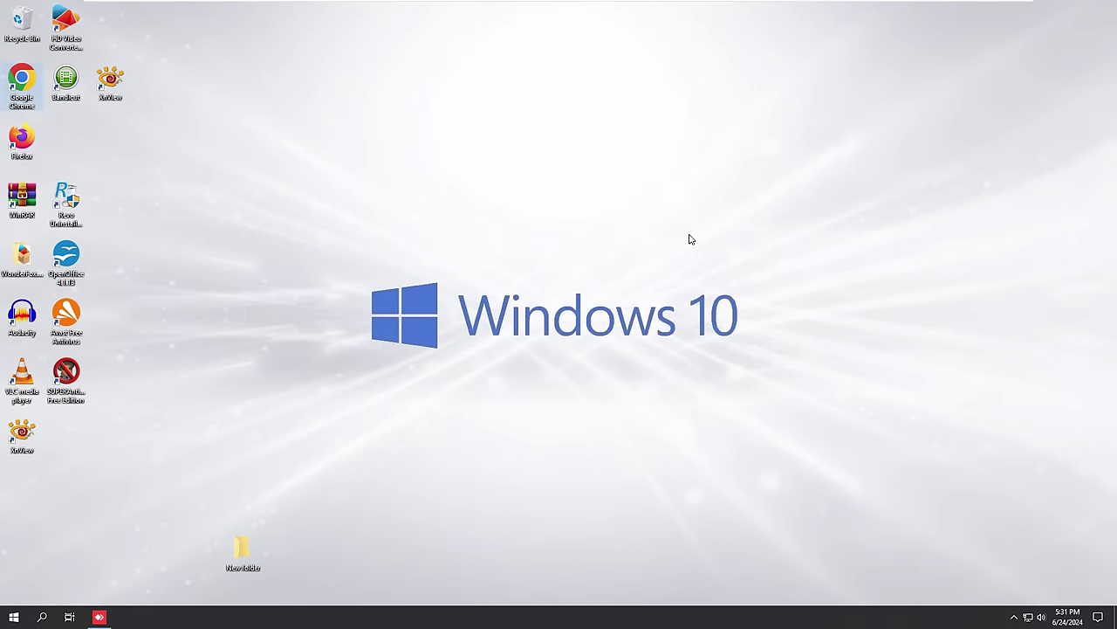